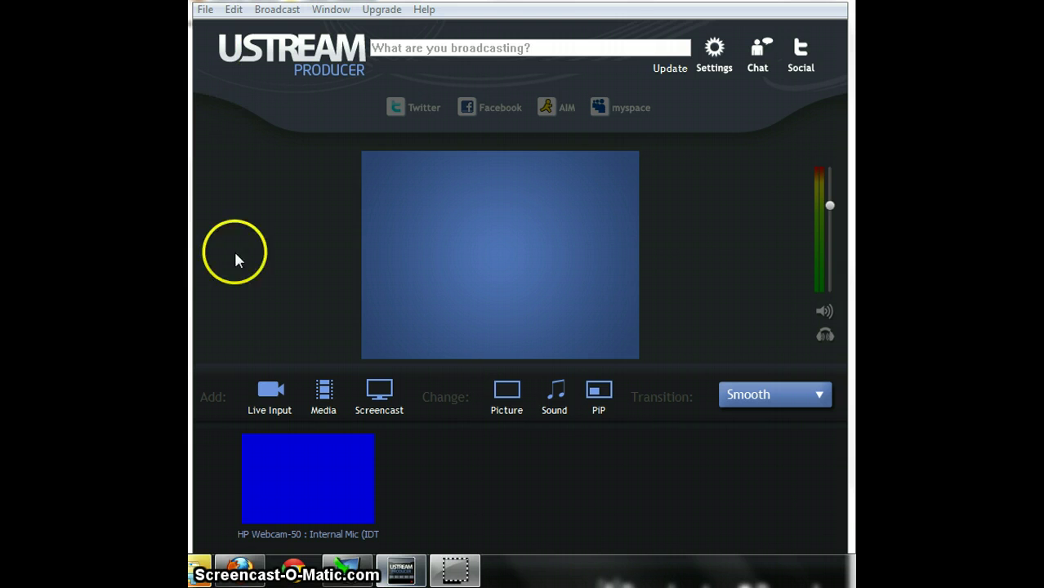
# - Put the HP Webcam-50 shot live in the main preview, with its internal mic picking up audio
pyautogui.click(315, 482)
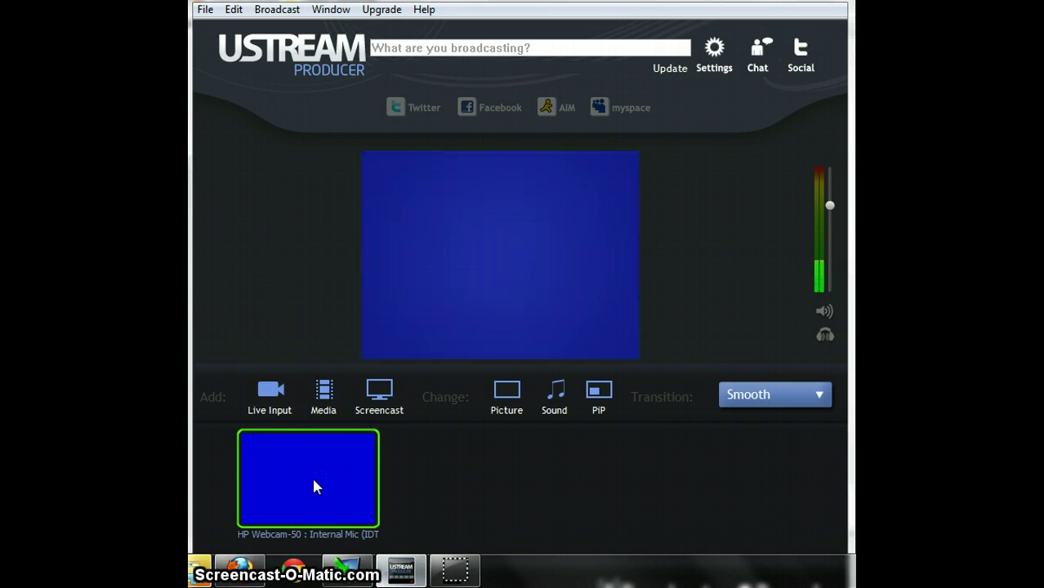
pyautogui.click(394, 384)
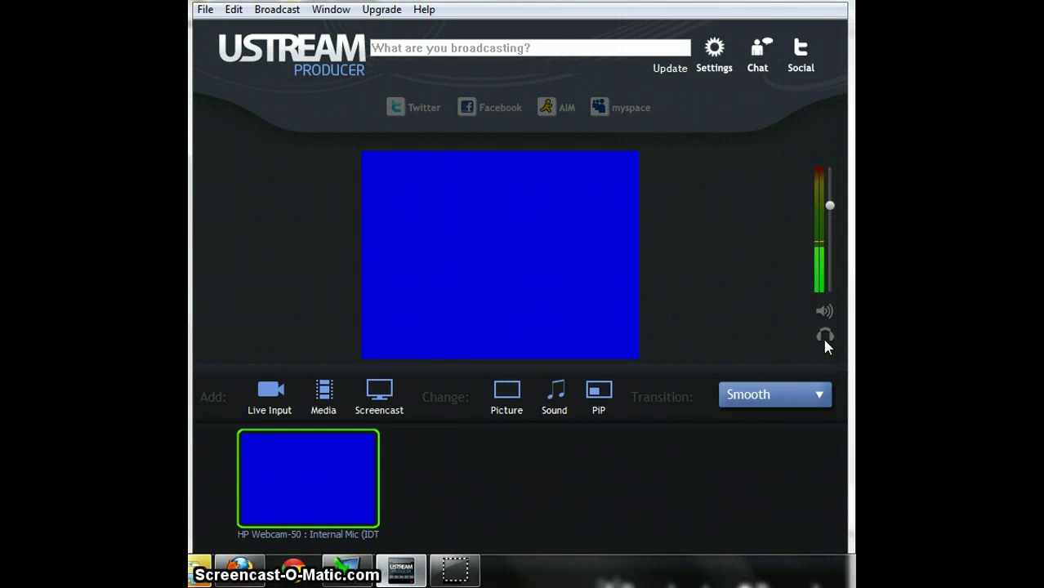
pyautogui.click(250, 544)
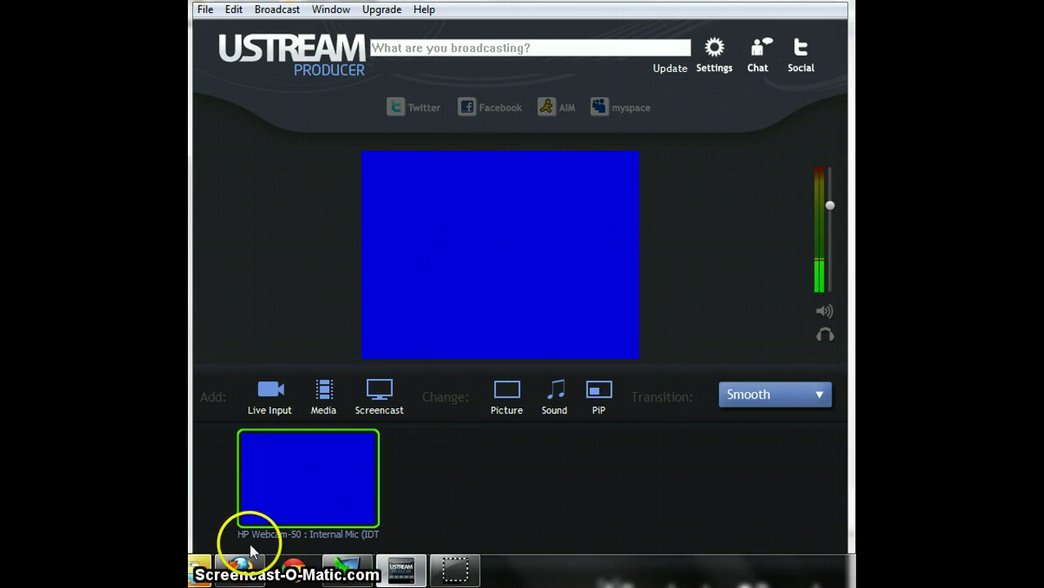
pyautogui.click(280, 390)
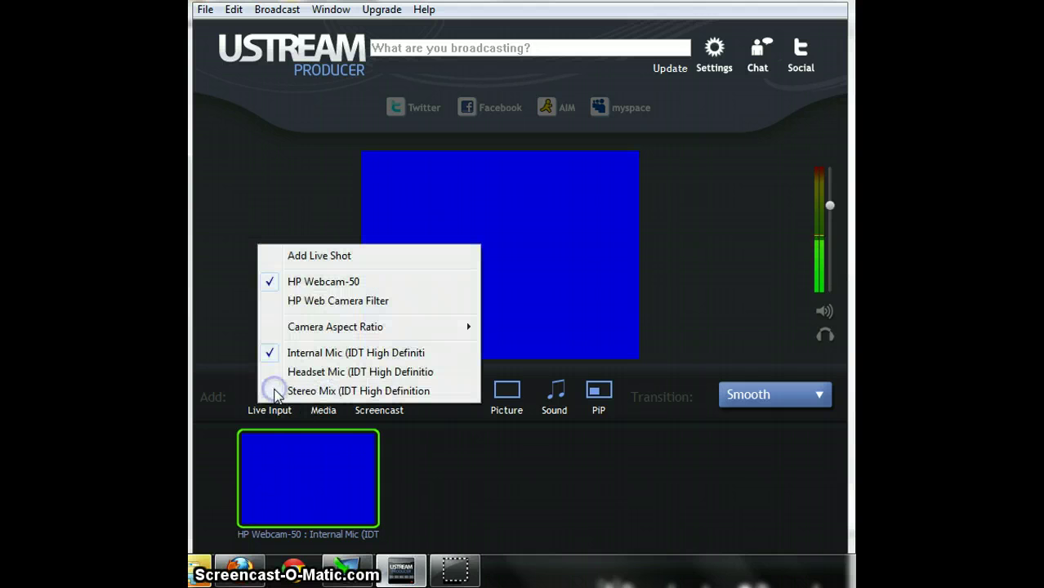
pyautogui.click(322, 393)
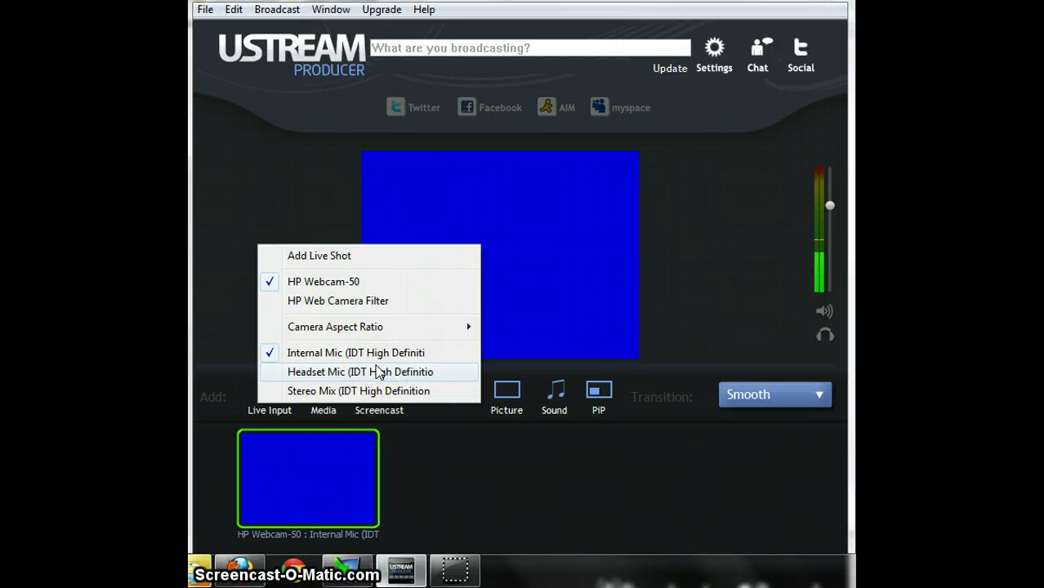
pyautogui.click(362, 281)
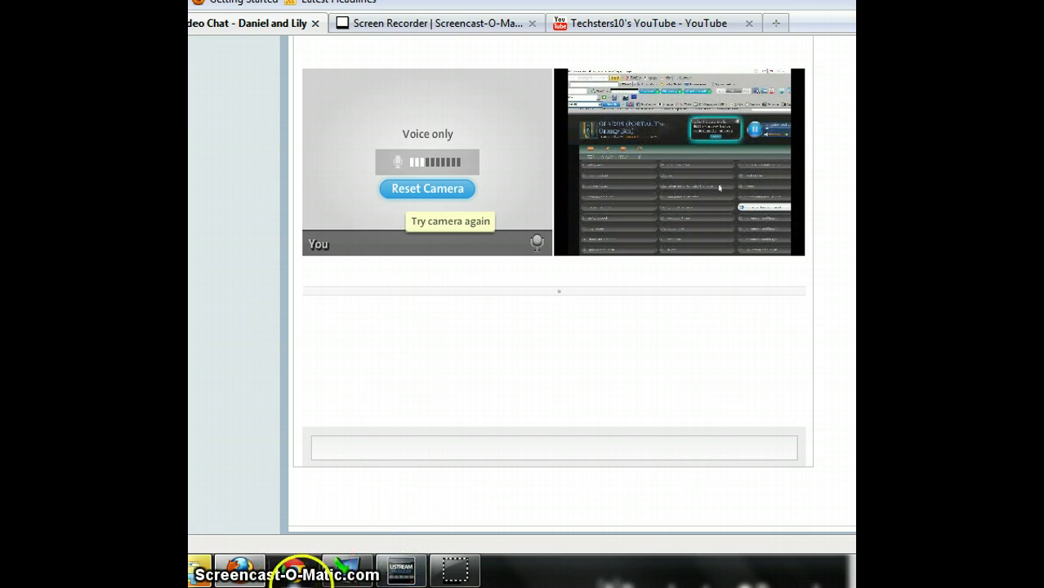
pyautogui.click(398, 571)
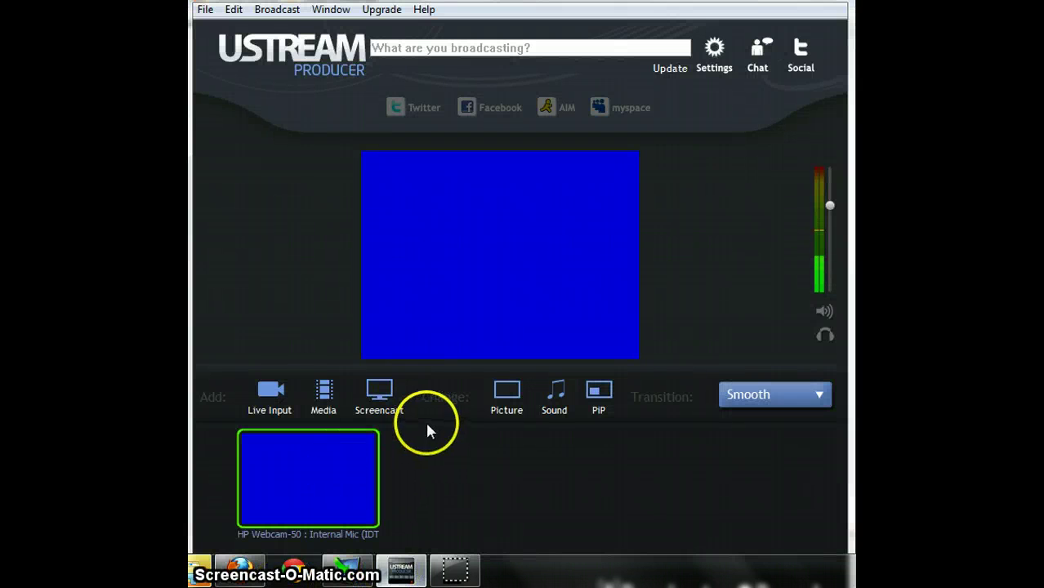
# - Add a new Screencast shot of the main display and make it live in the preview
pyautogui.click(387, 387)
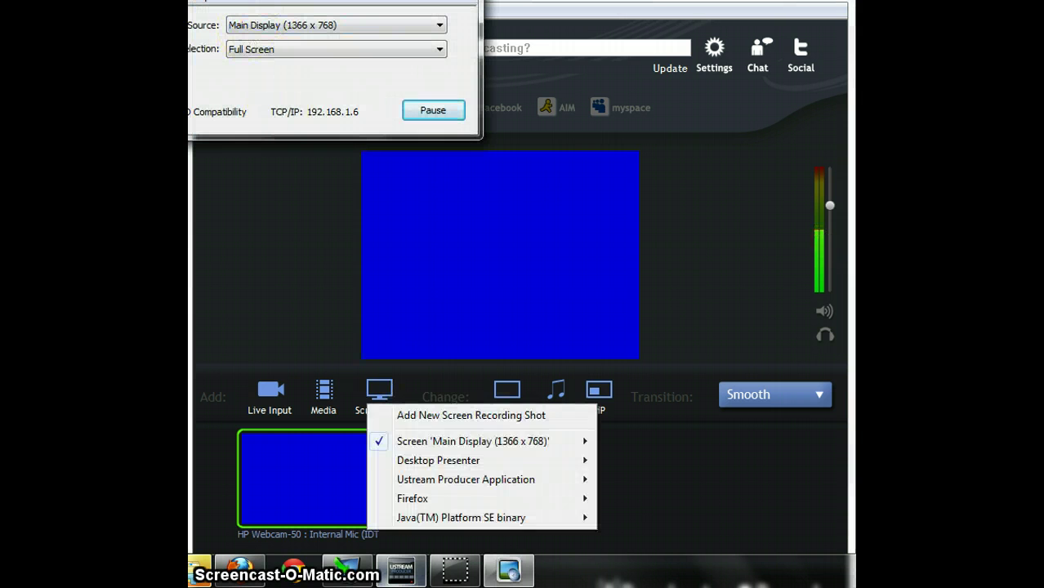
pyautogui.moveTo(270, 12); pyautogui.dragTo(694, 551)
pyautogui.click(497, 414)
pyautogui.click(546, 485)
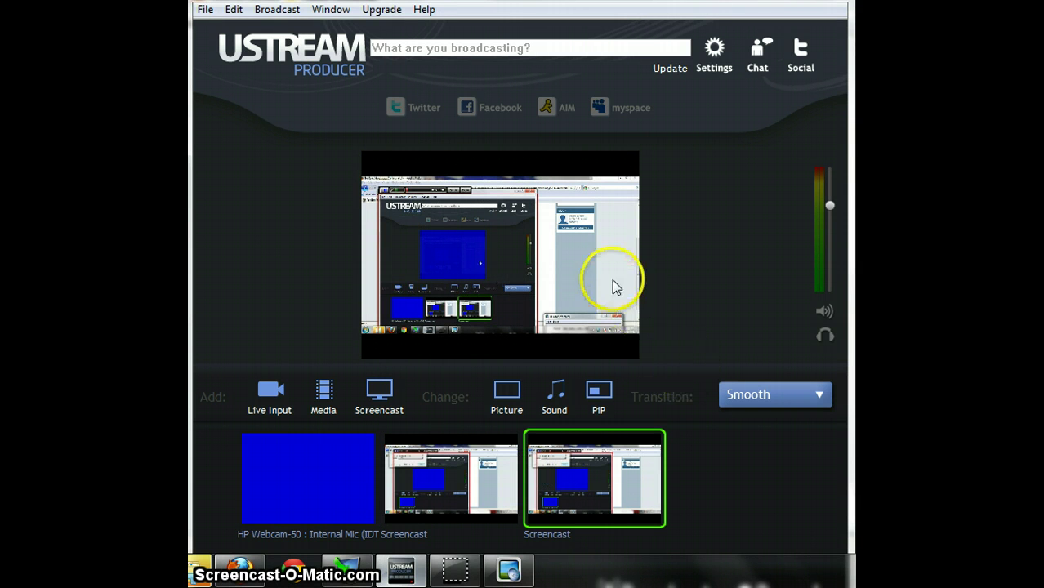
# - Set the encoding preset to Best SD Quality 16:9 and save the settings
pyautogui.click(713, 47)
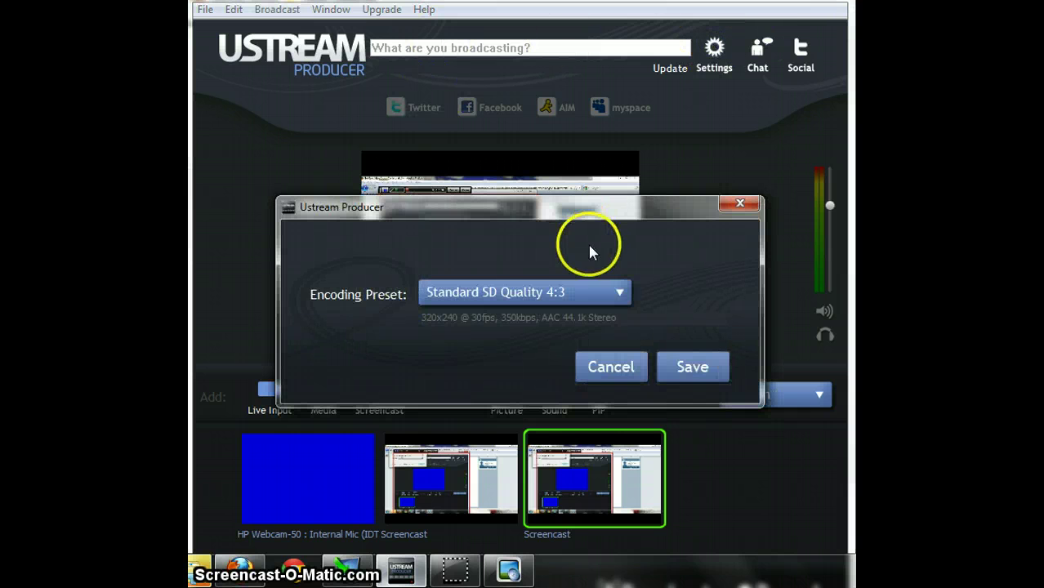
pyautogui.click(579, 292)
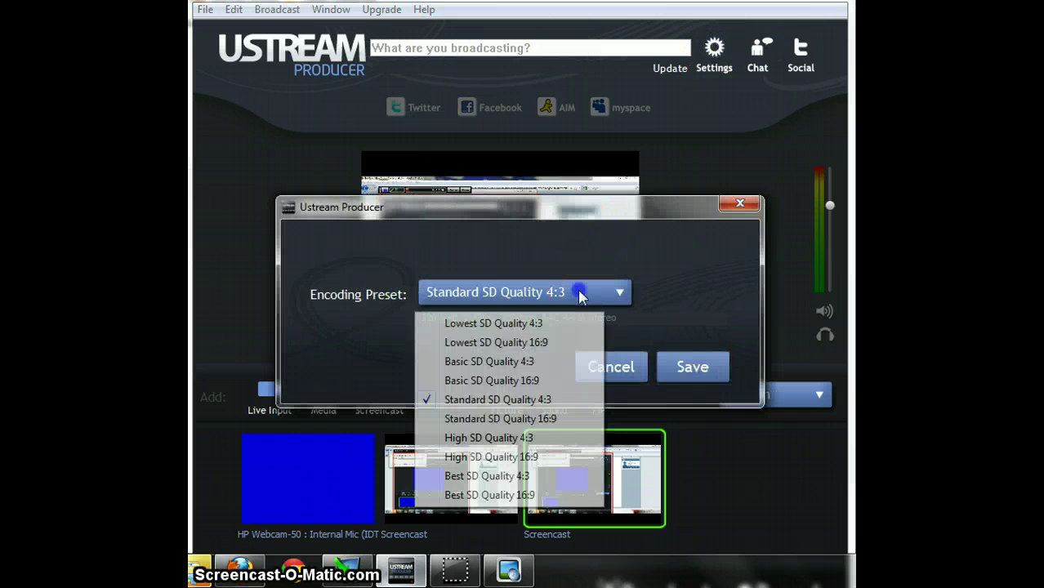
pyautogui.click(495, 495)
pyautogui.click(693, 369)
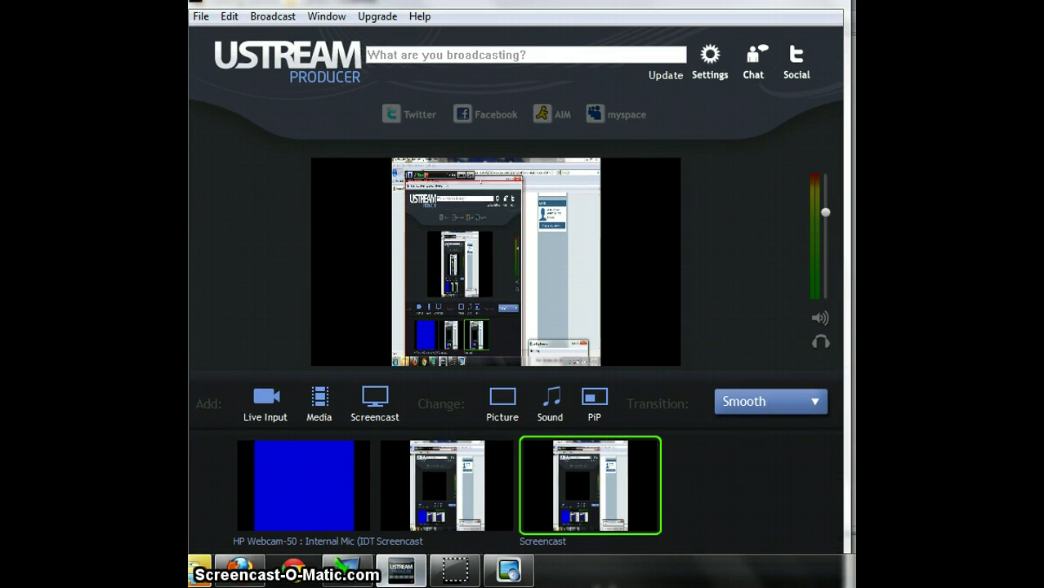
# - Start broadcasting the live Screencast shot, confirm it is running, and minimise Producer
pyautogui.click(263, 18)
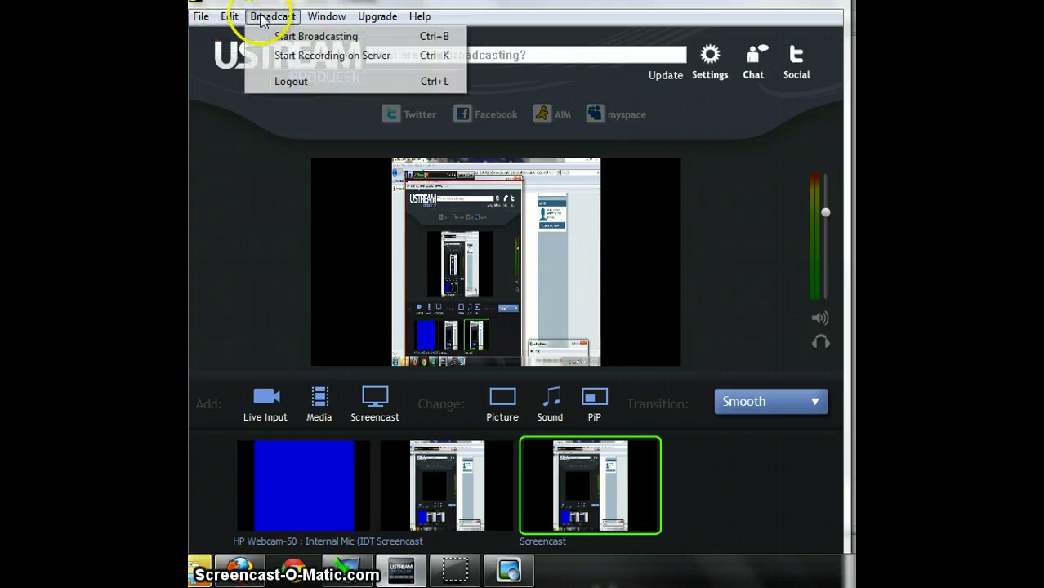
pyautogui.click(317, 42)
pyautogui.click(273, 17)
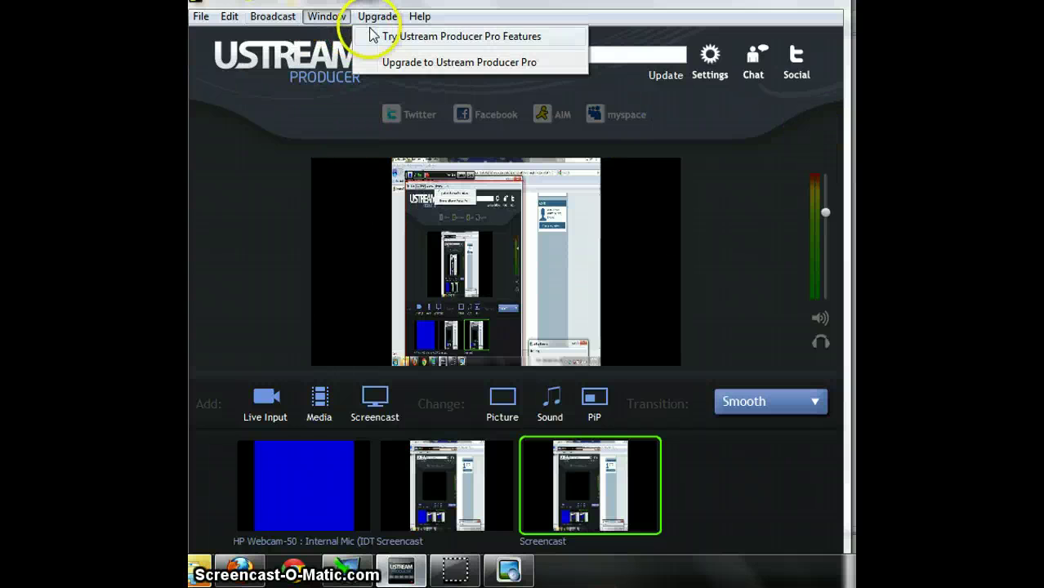
pyautogui.moveTo(237, 26)
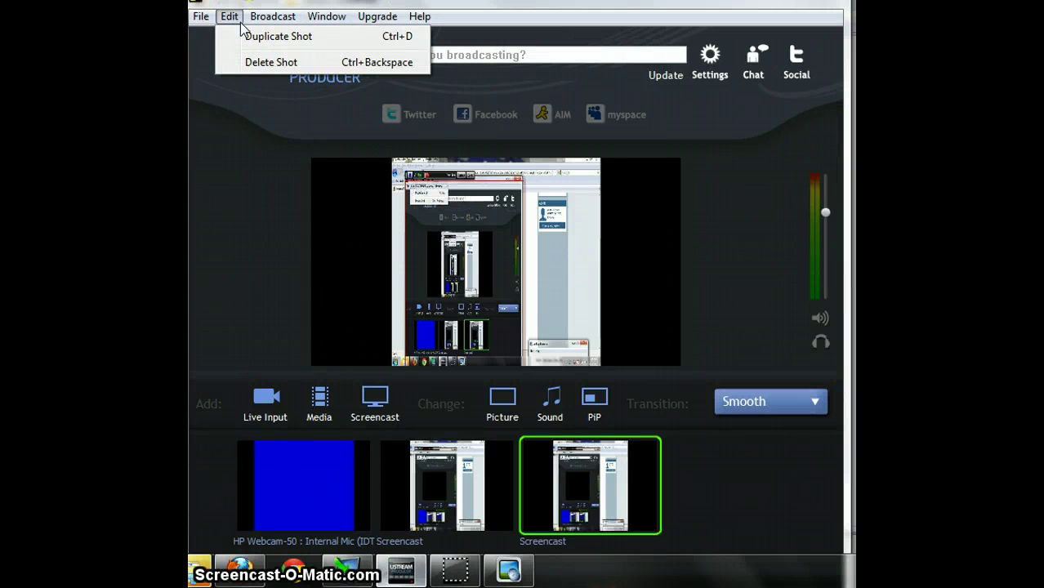
pyautogui.click(277, 17)
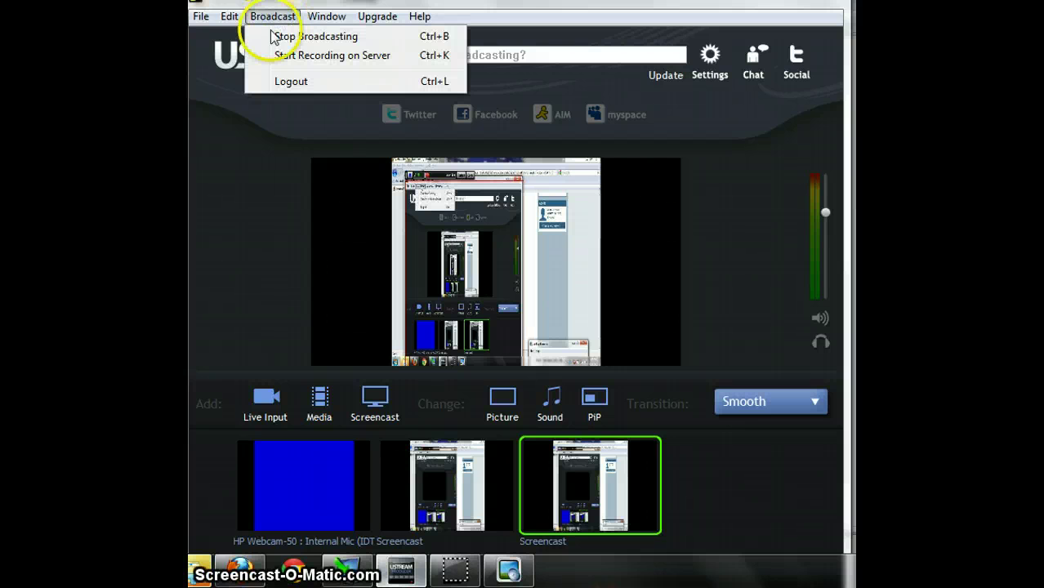
pyautogui.click(243, 141)
pyautogui.click(777, 2)
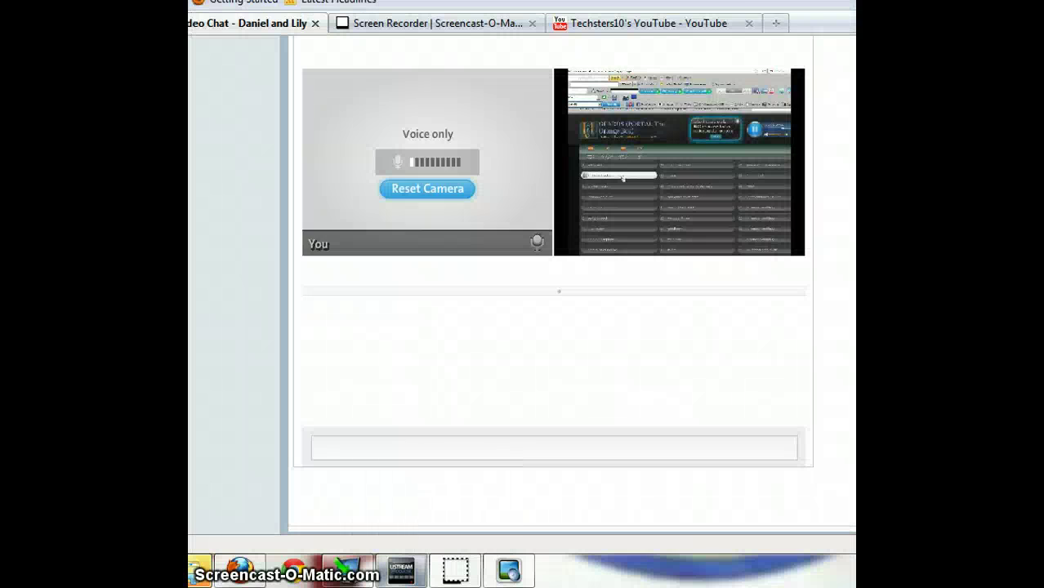
# - Load The Tutorial Guy's ustream.tv channel page in a new Firefox tab
pyautogui.click(773, 23)
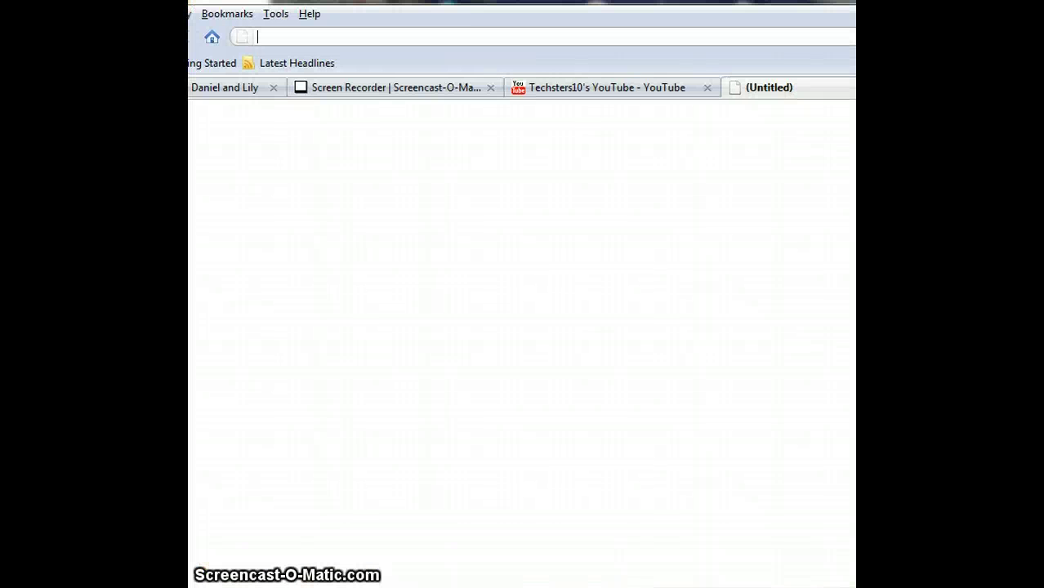
pyautogui.write('ustream.tv/channel/the')
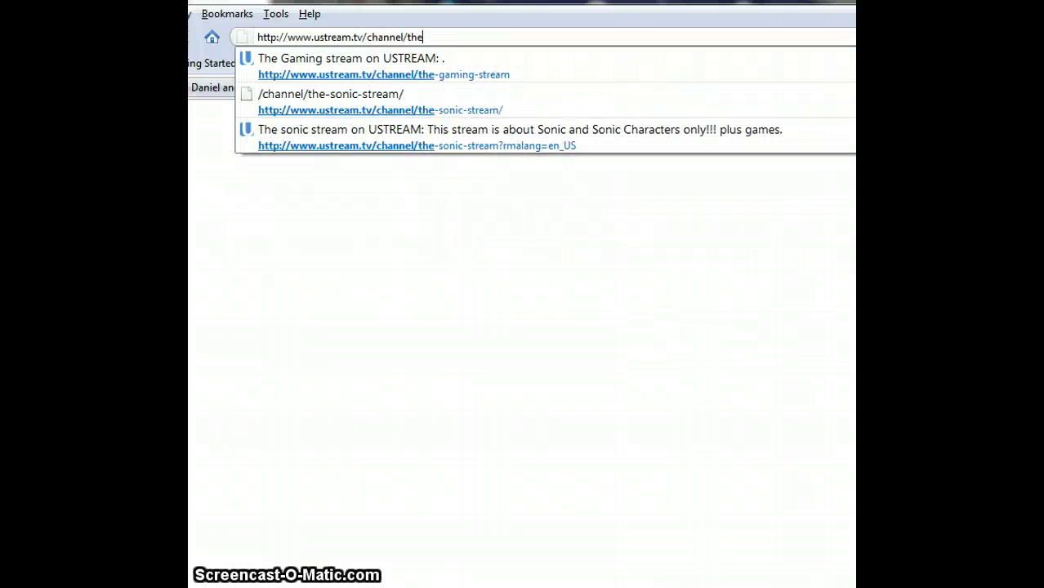
pyautogui.write('tutorial-guy')
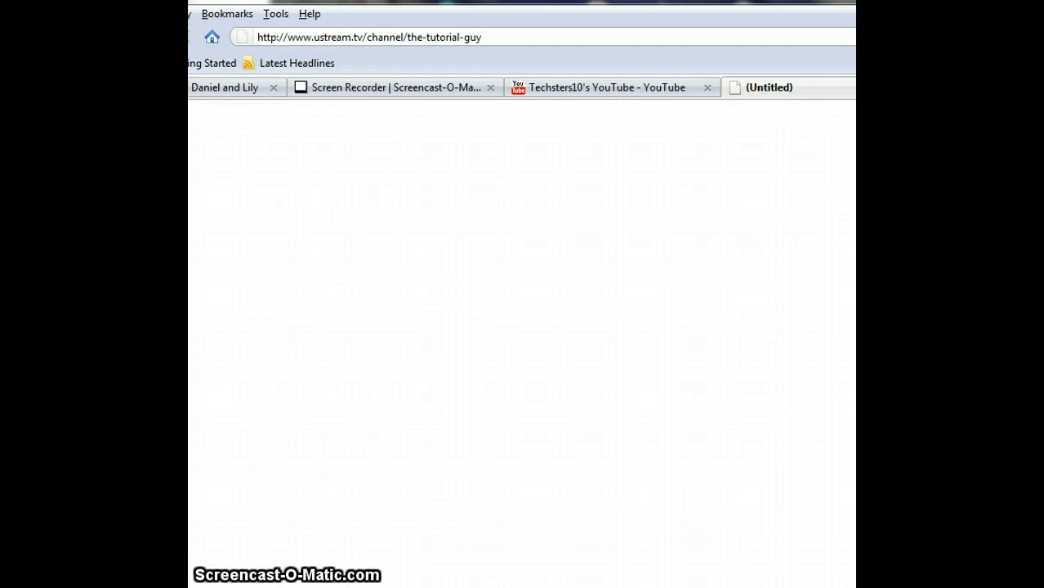
pyautogui.press('Return')
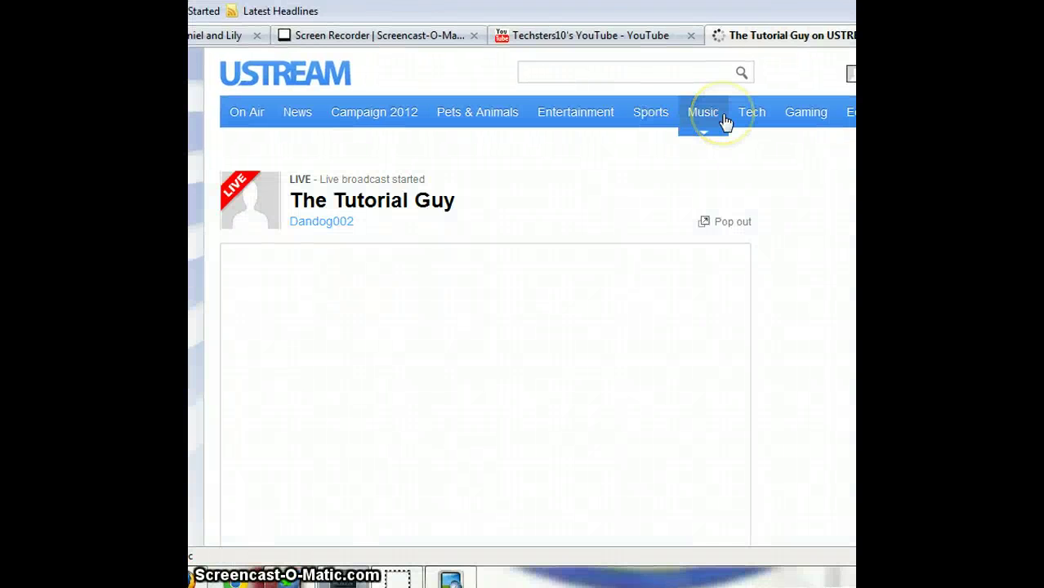
# - Scroll down the live Ustream channel page, then go back to the video chat tab
pyautogui.scroll(-2, 725, 121)
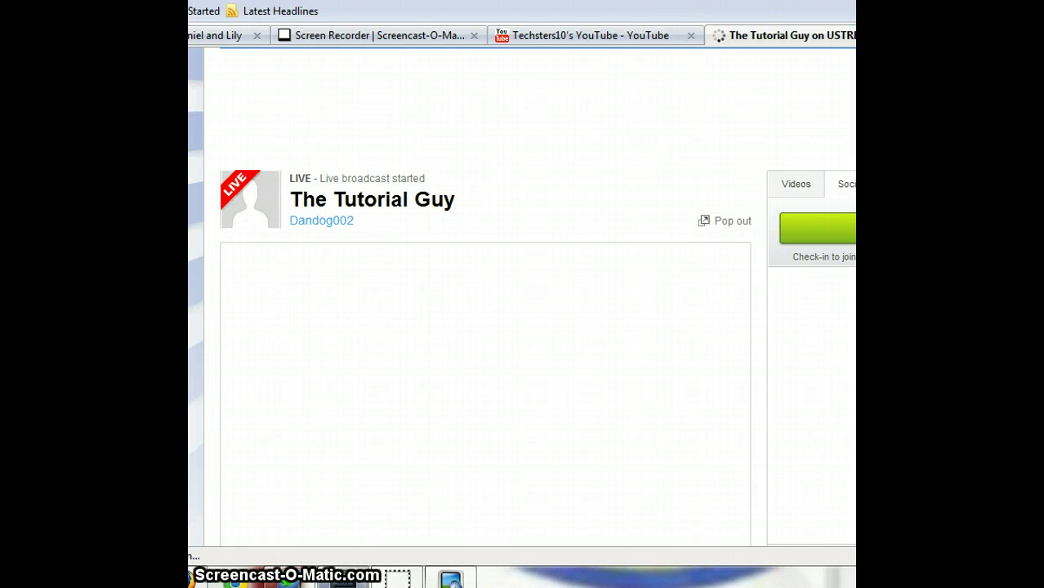
pyautogui.click(267, 38)
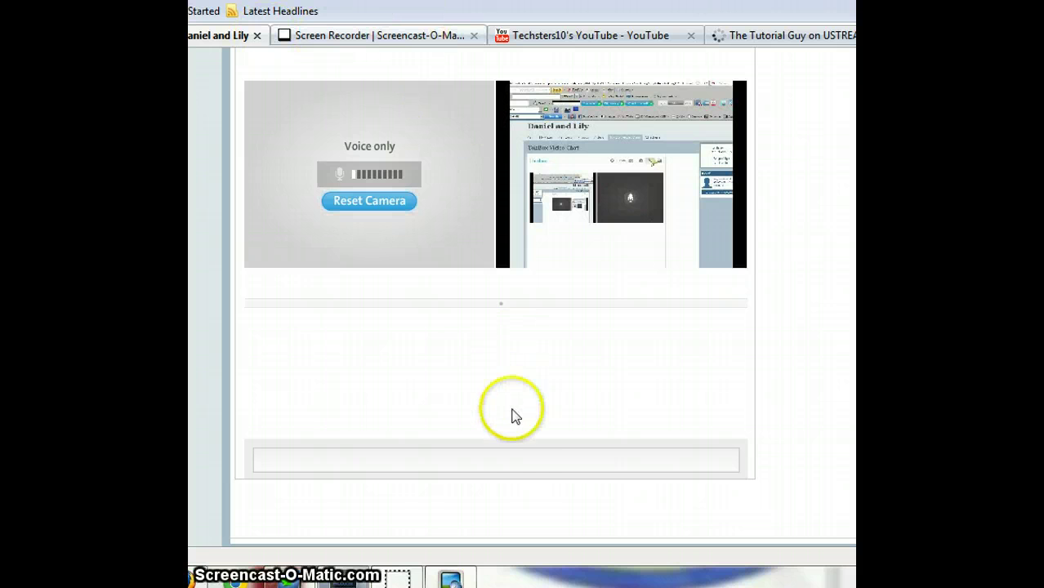
# - Send the chat message 'im screen recording' and switch to the Ustream channel tab
pyautogui.click(521, 469)
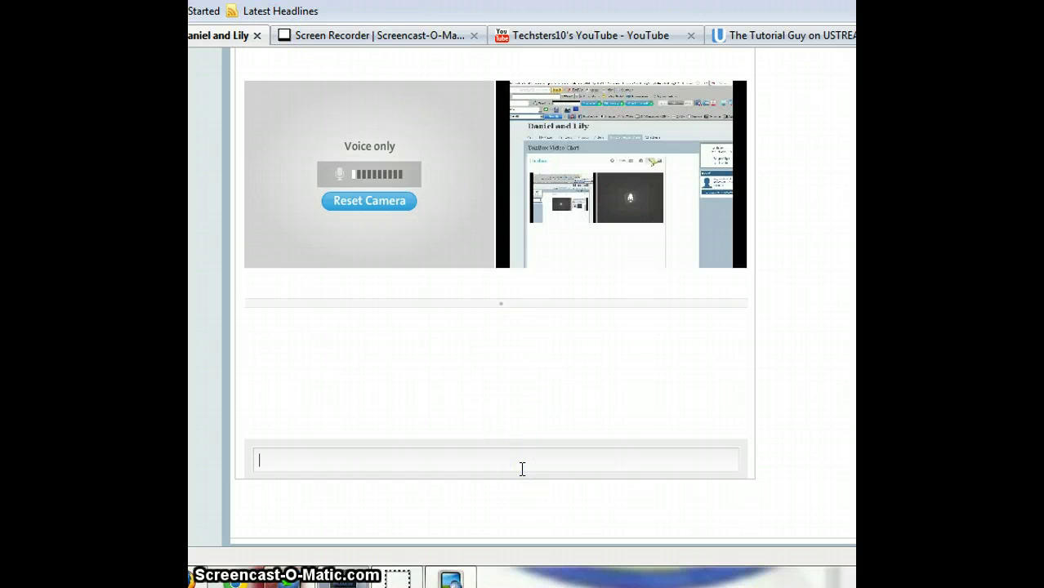
pyautogui.write('im screen re')
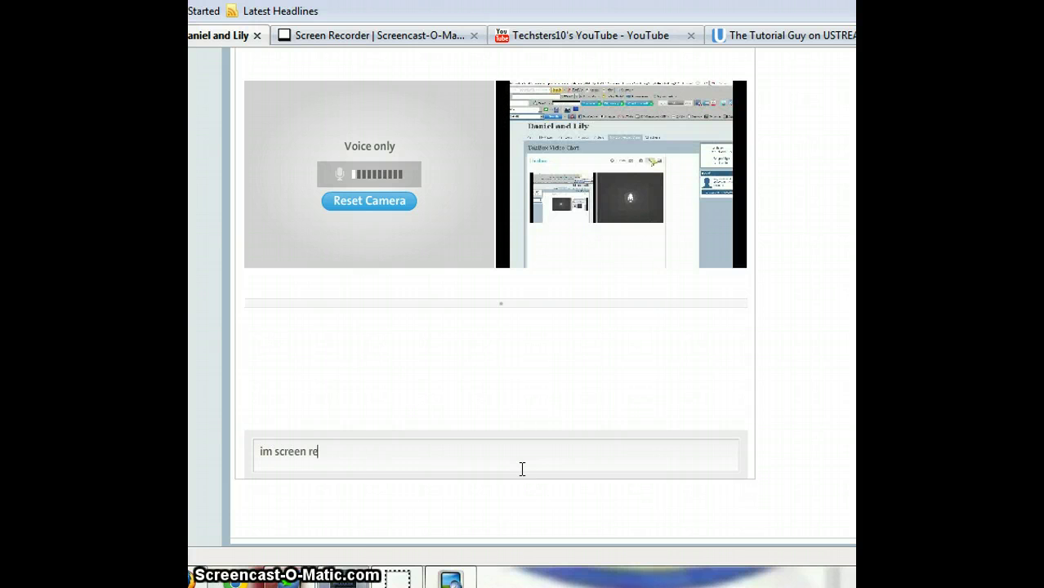
pyautogui.write('cor')
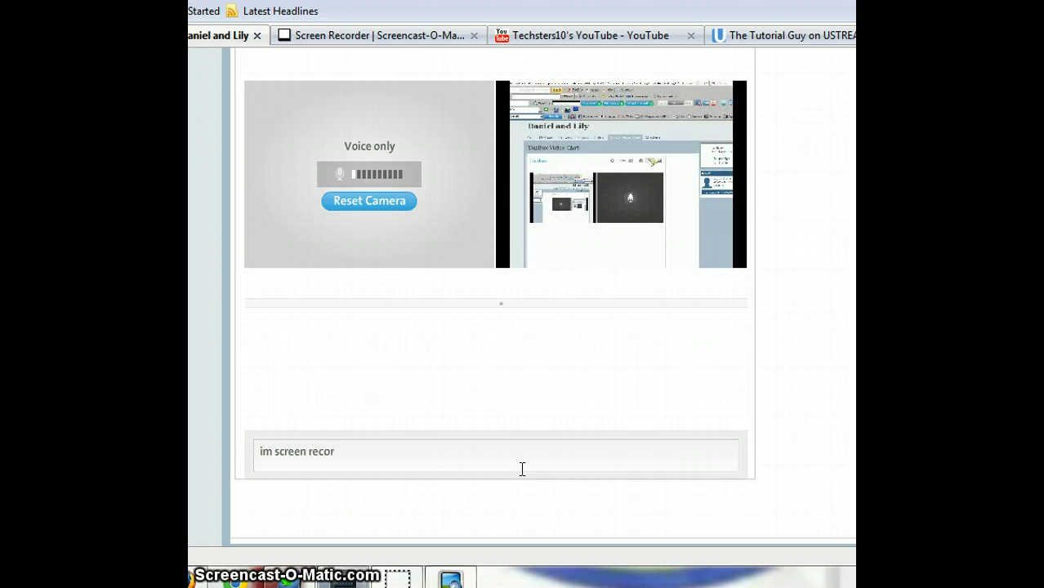
pyautogui.write('ding')
pyautogui.press('Return')
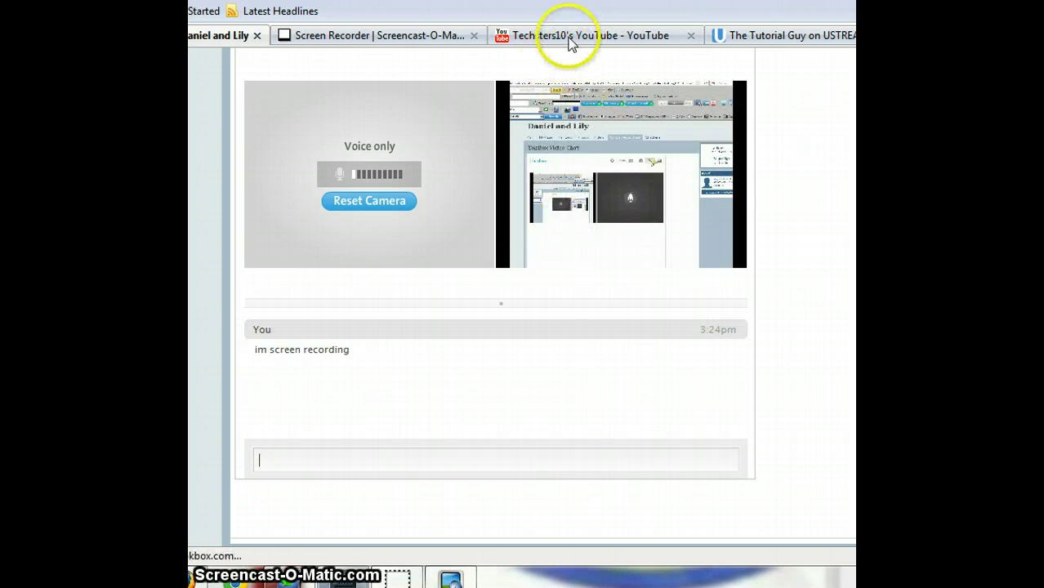
pyautogui.click(716, 37)
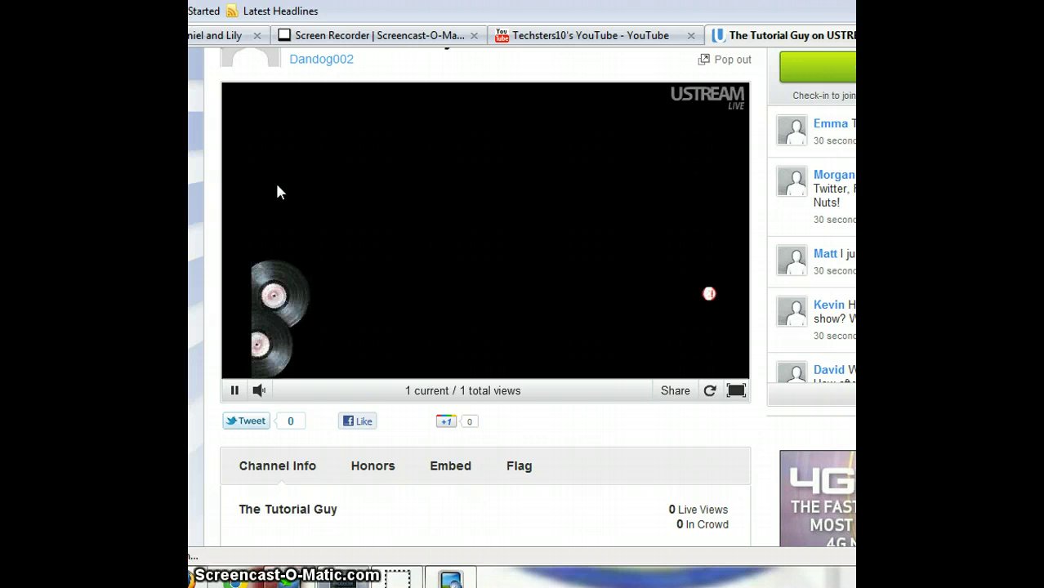
# - Put the Screencast shot on air from Producer, then minimise Producer to watch the channel player
pyautogui.click(707, 294)
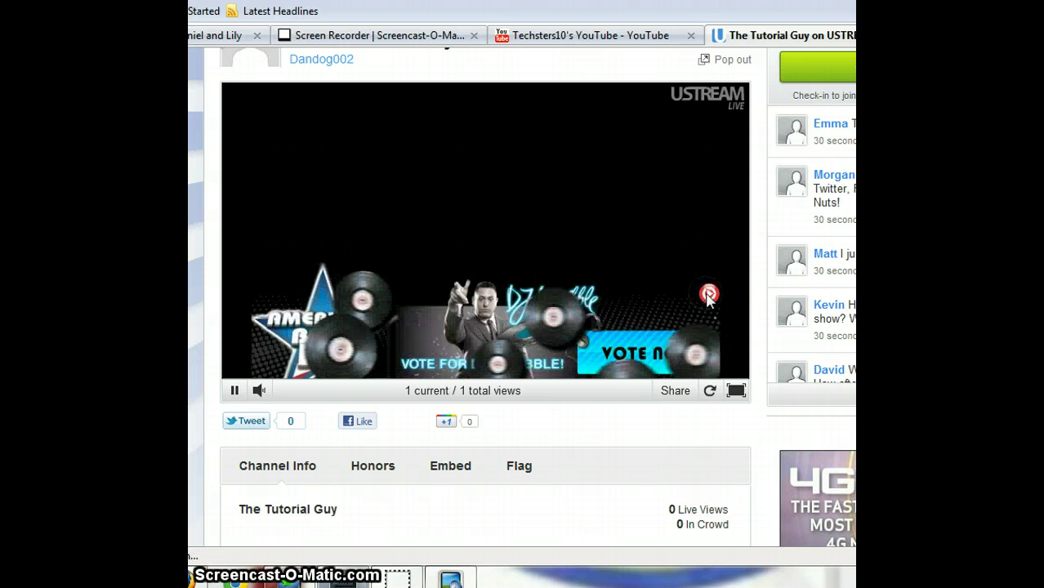
pyautogui.click(335, 576)
pyautogui.doubleClick(515, 525)
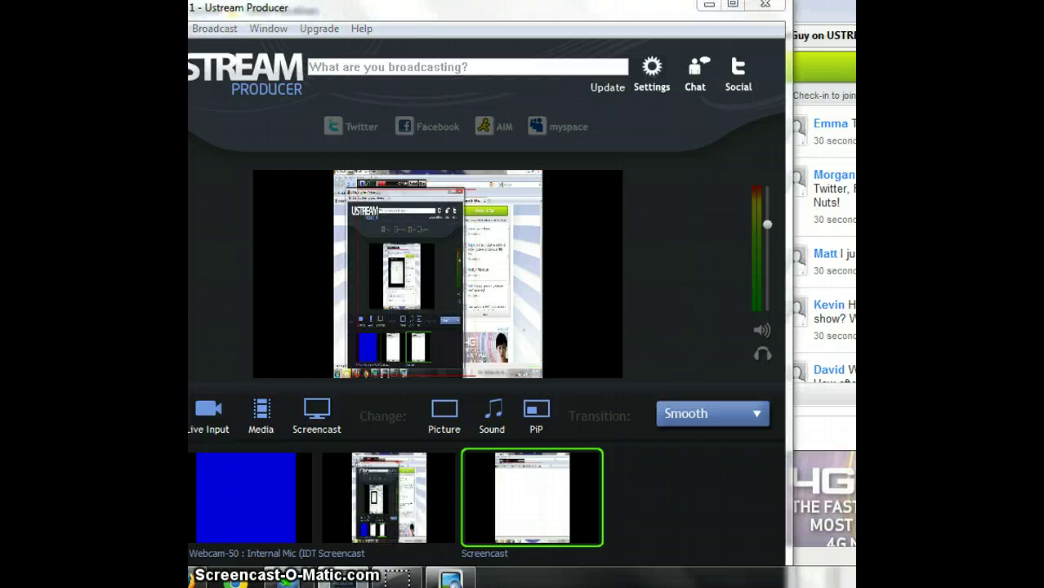
pyautogui.click(335, 576)
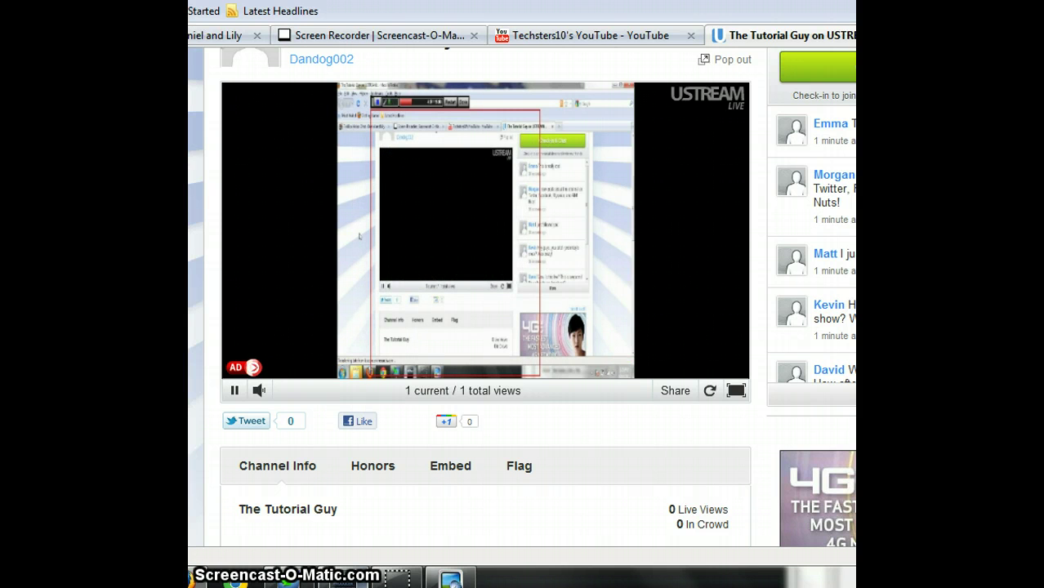
# - Add Wildlife.wmv from Videos > Sample Videos as a new video shot
pyautogui.click(331, 576)
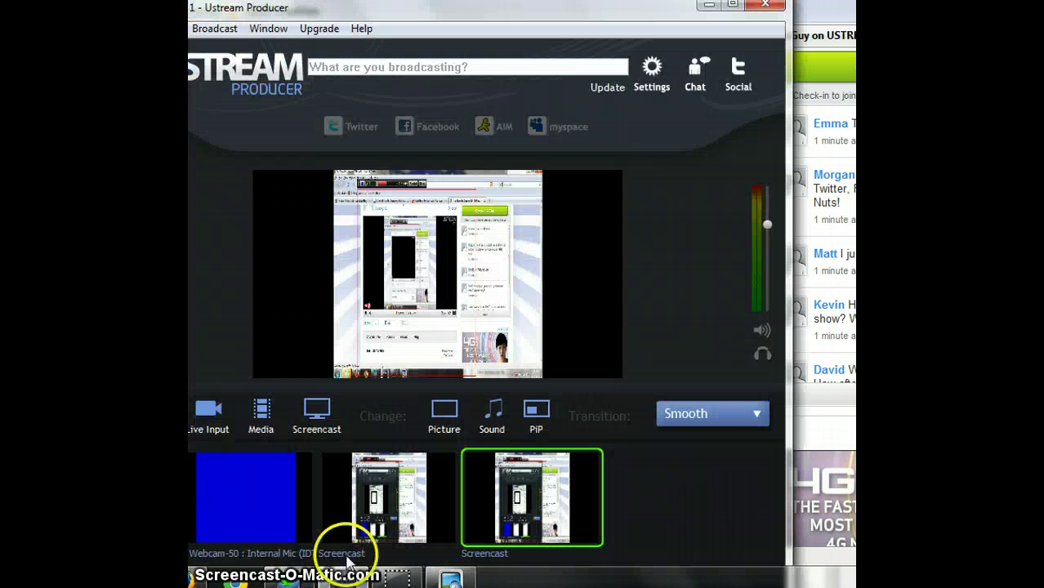
pyautogui.click(261, 409)
pyautogui.click(351, 434)
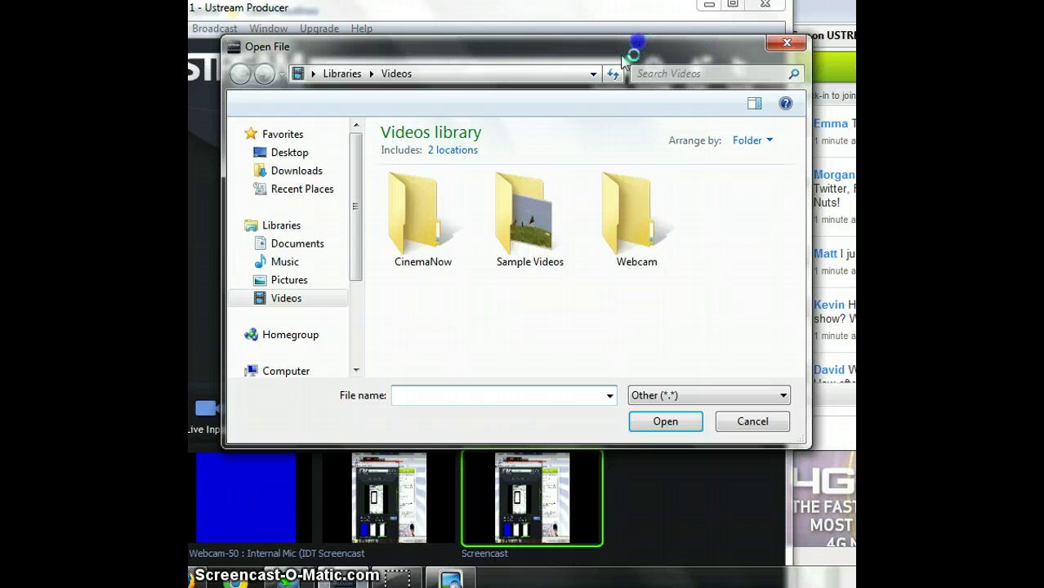
pyautogui.click(529, 216)
pyautogui.doubleClick(529, 217)
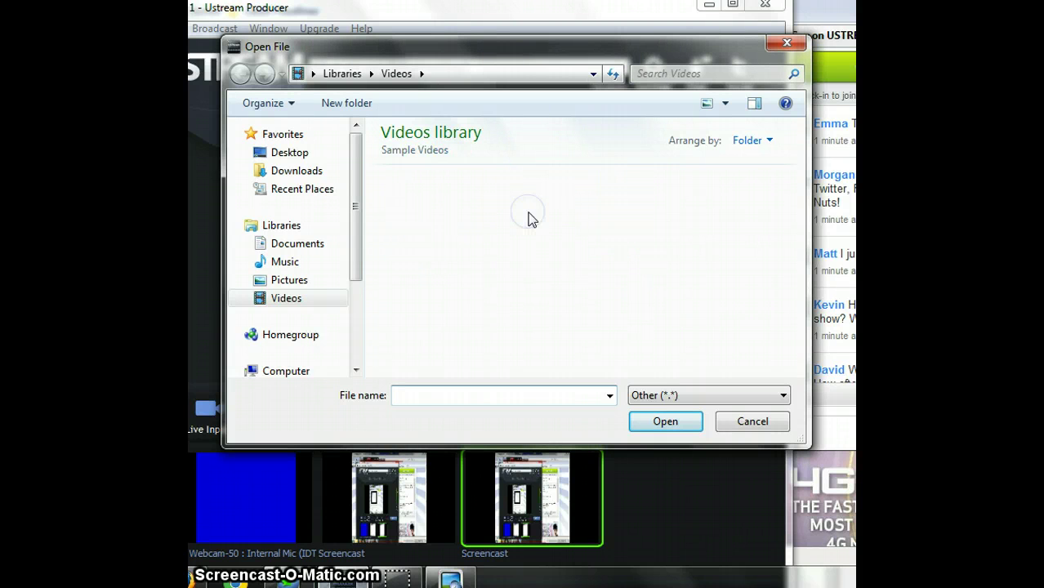
pyautogui.doubleClick(403, 188)
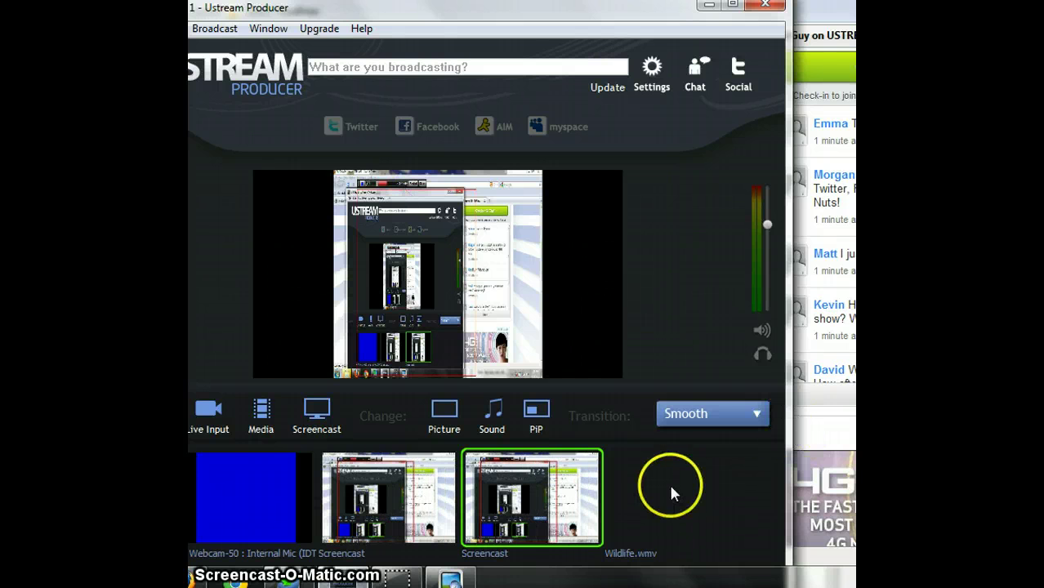
# - Use the Picture in Picture layout with Wildlife.wmv as the inset over the screencast
pyautogui.click(536, 415)
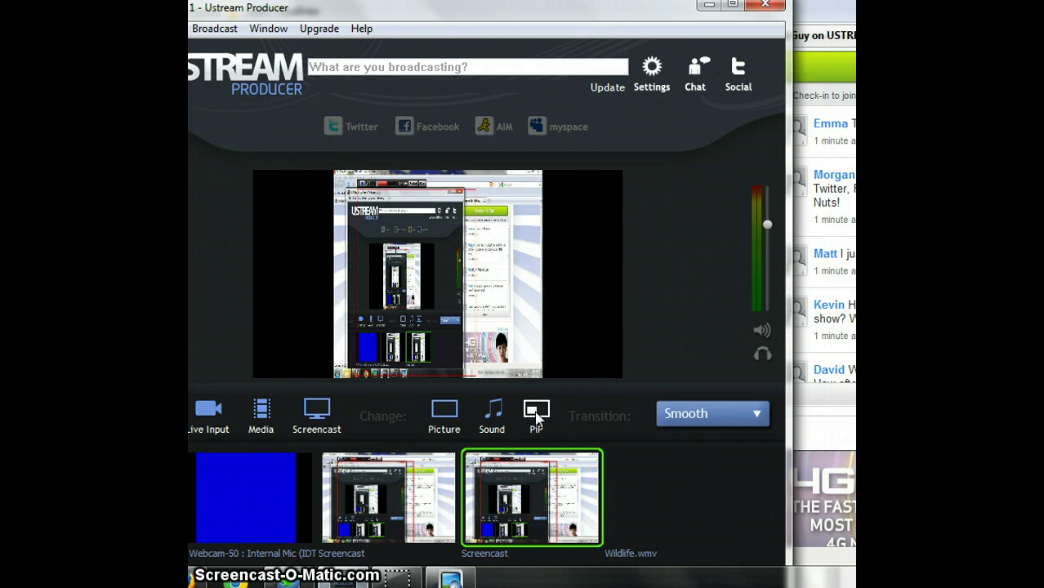
pyautogui.click(537, 416)
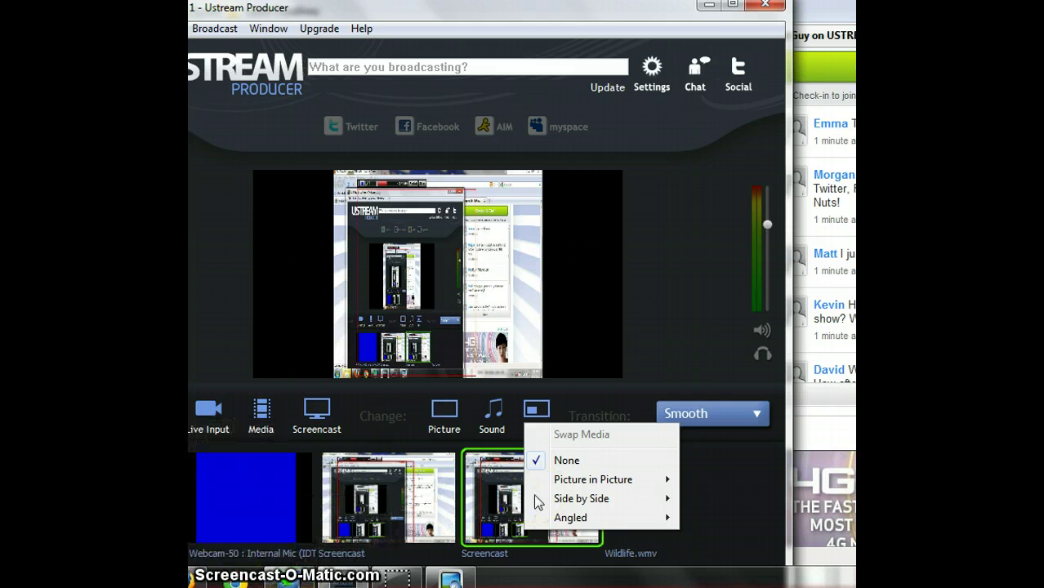
pyautogui.click(565, 482)
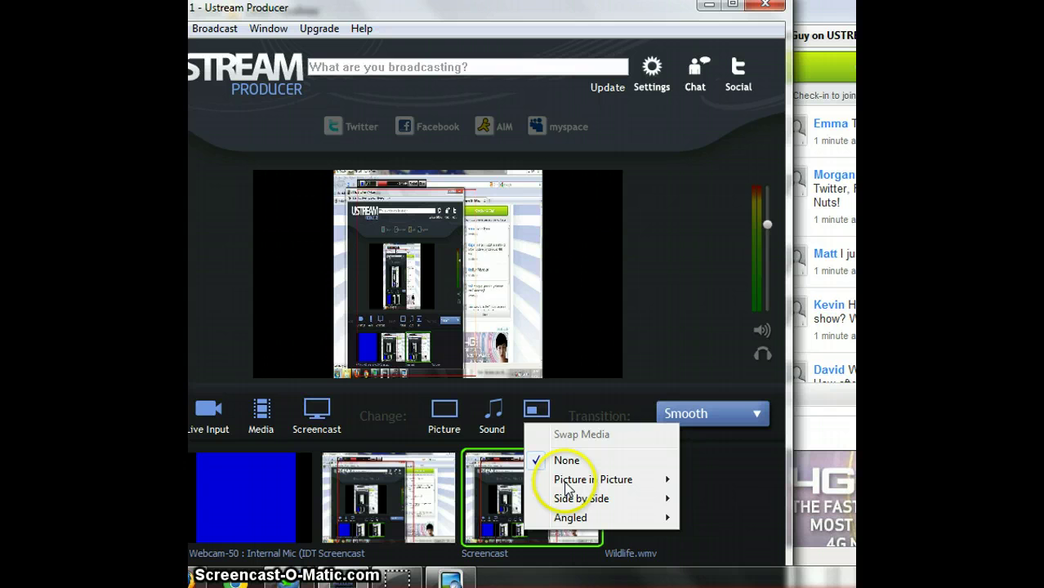
pyautogui.click(566, 484)
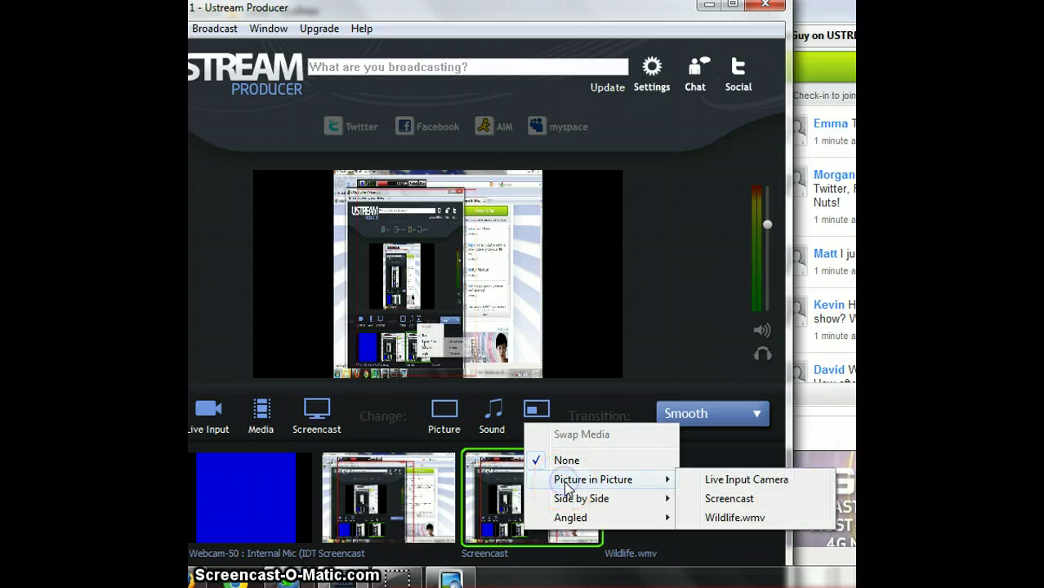
pyautogui.click(742, 517)
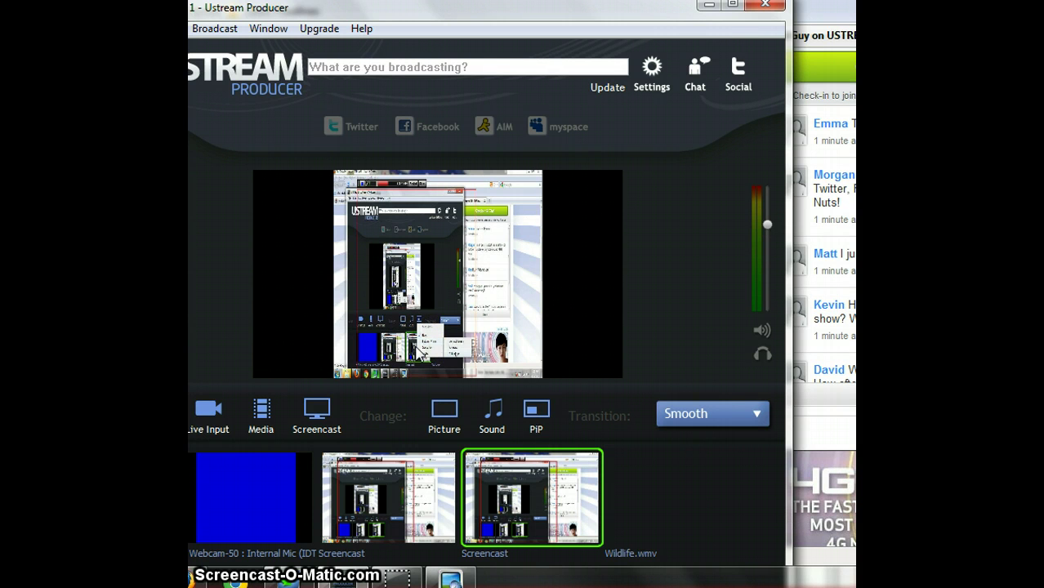
pyautogui.click(711, 489)
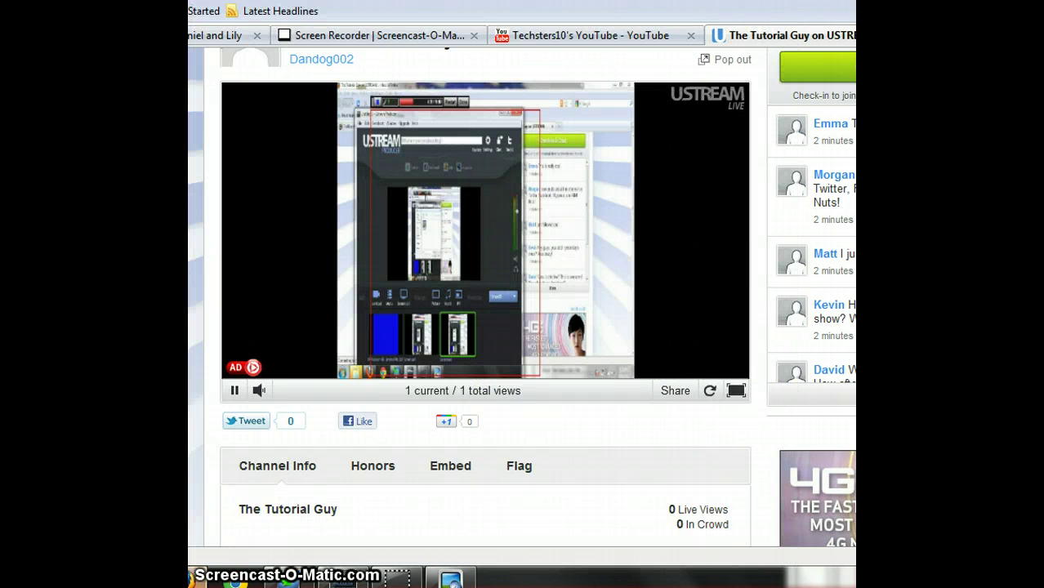
# - Switch Firefox to the video chat tab showing the shared desktop feed and chat
pyautogui.hotkey('ctrl', 'Tab')
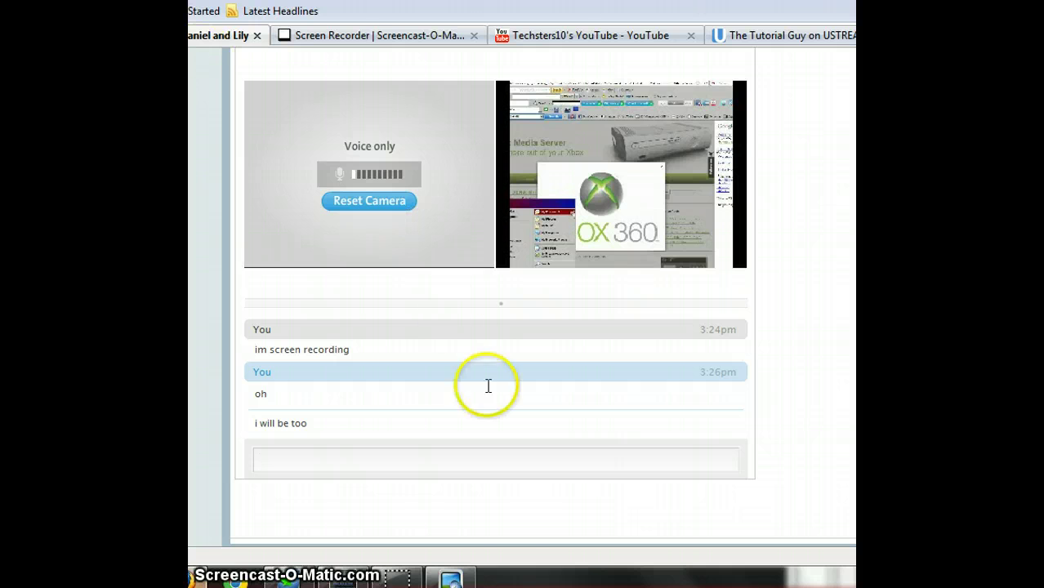
pyautogui.moveTo(449, 579)
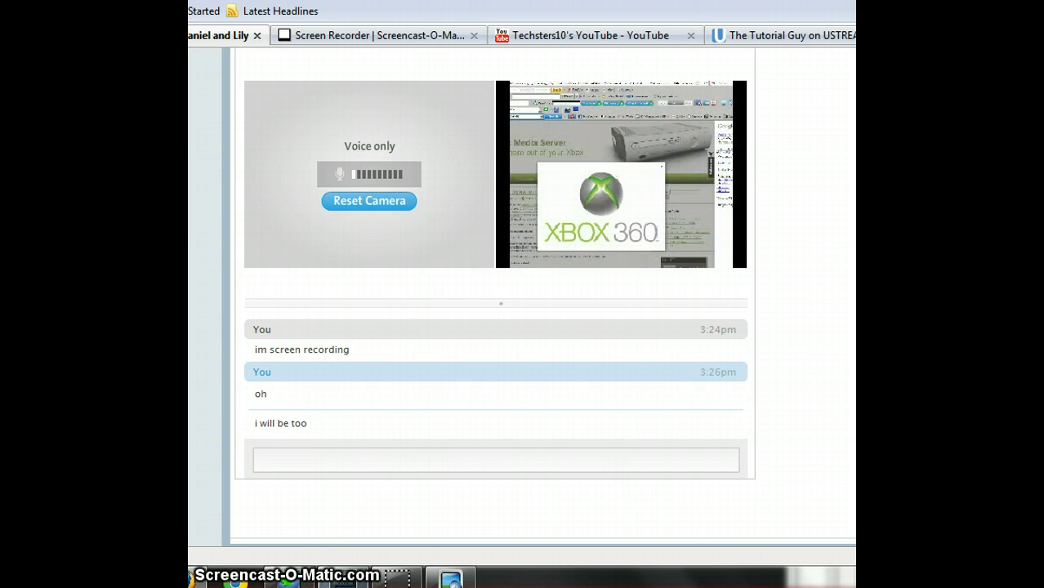
# - Back in Producer, put the Wildlife.wmv inset live over the screencast and open its sound sources
pyautogui.hotkey('alt', 'Tab')
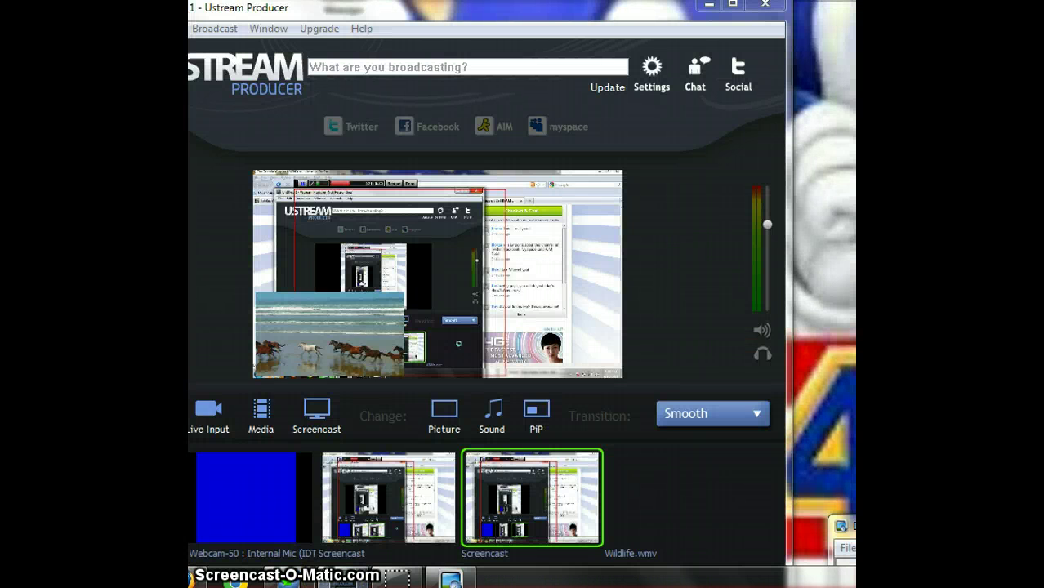
pyautogui.click(675, 497)
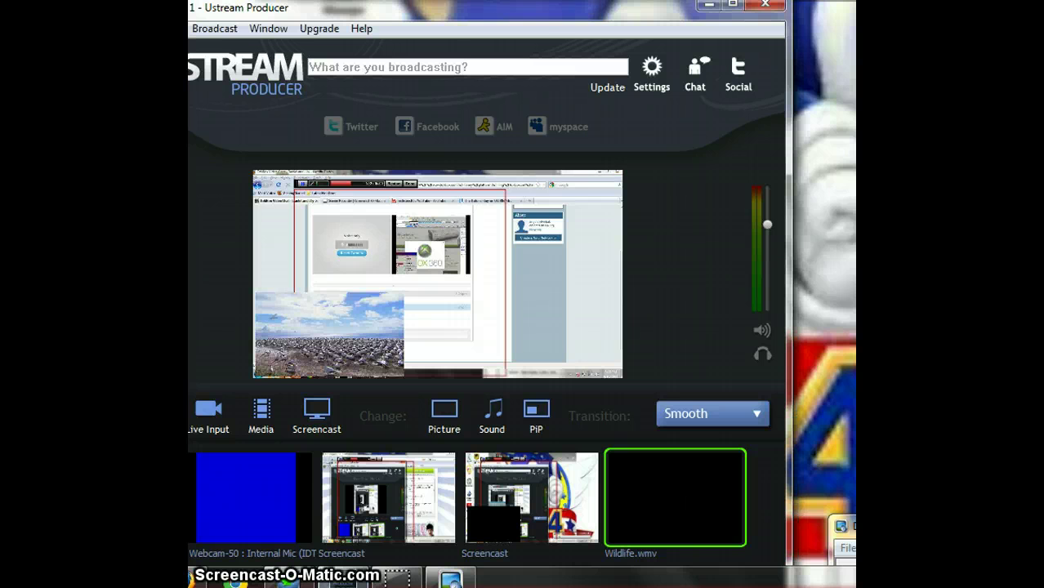
pyautogui.click(264, 382)
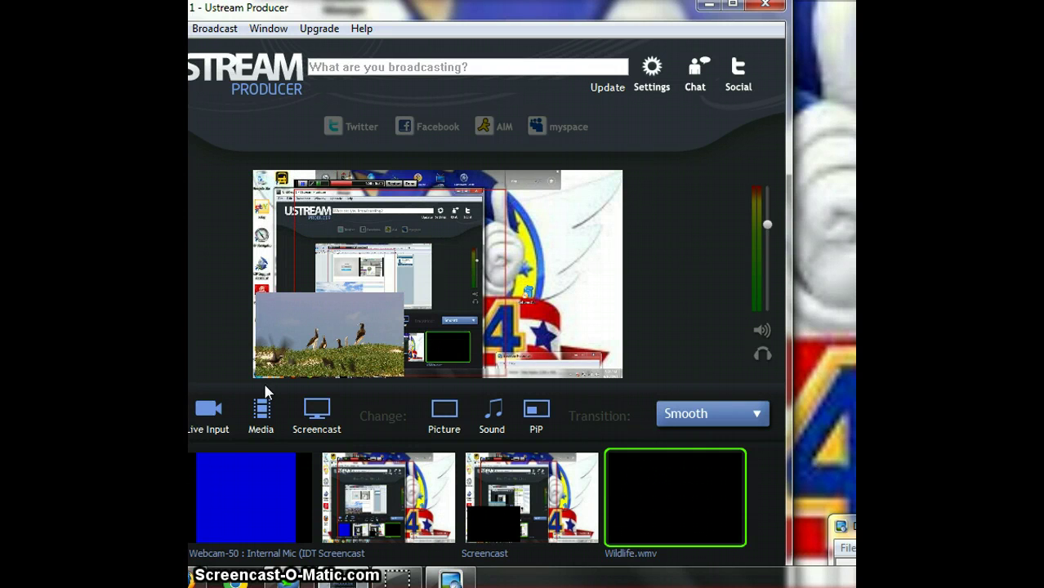
pyautogui.click(493, 425)
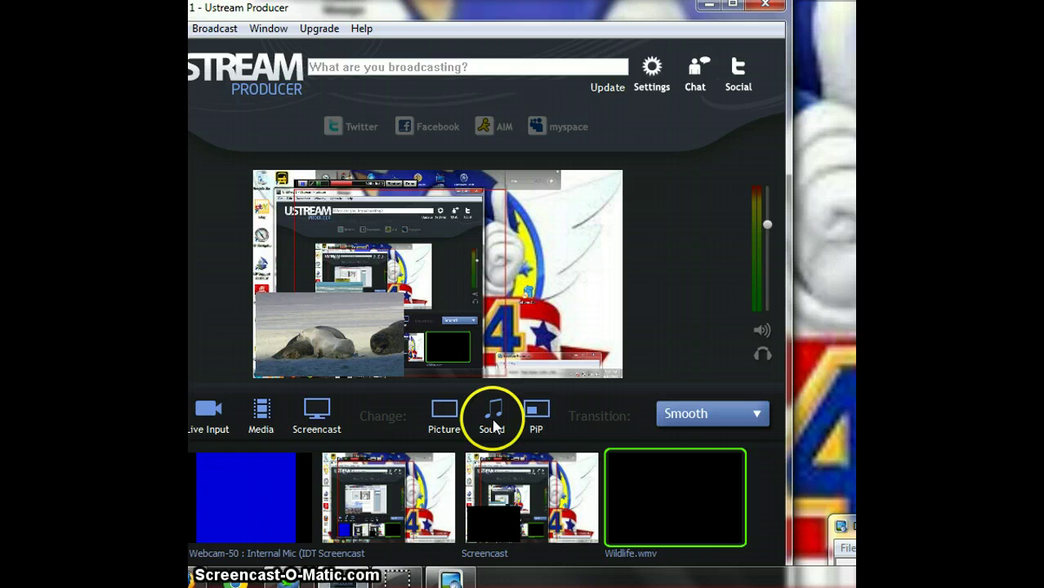
pyautogui.click(494, 424)
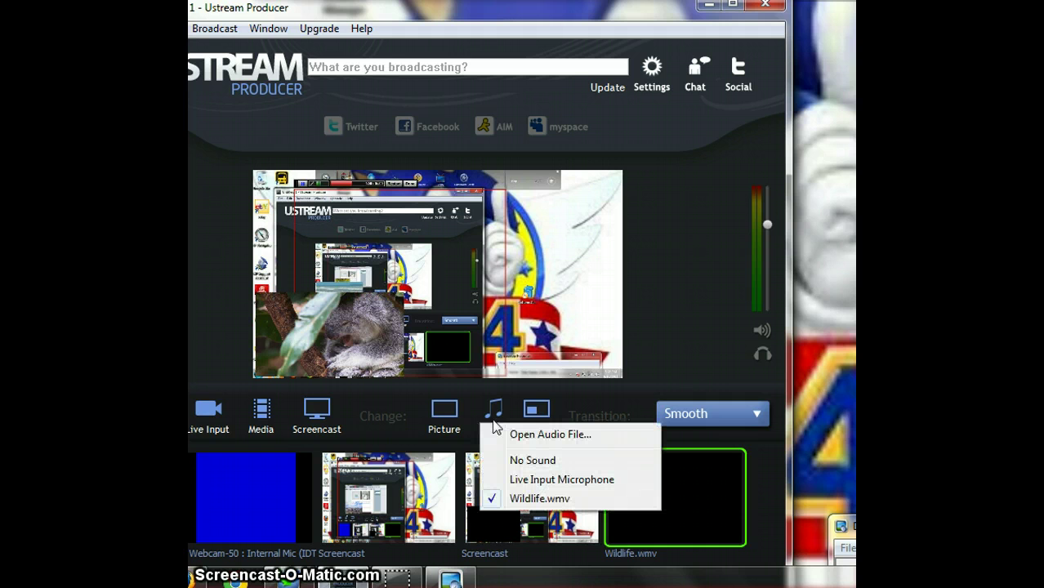
# - Set the Wildlife.wmv shot's sound to Live Input Microphone, the Internal Mic (IDT)
pyautogui.click(524, 489)
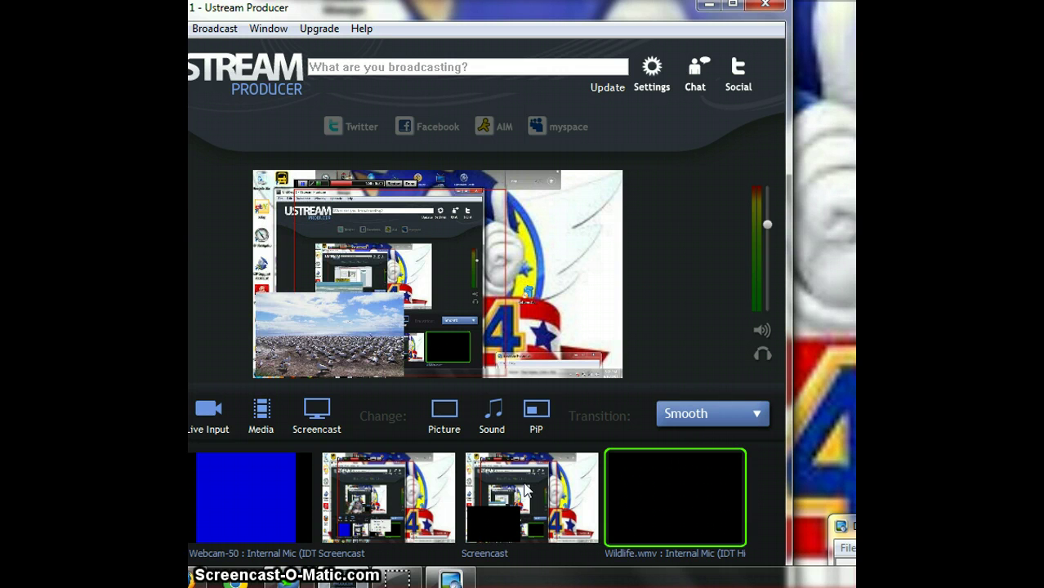
pyautogui.click(525, 488)
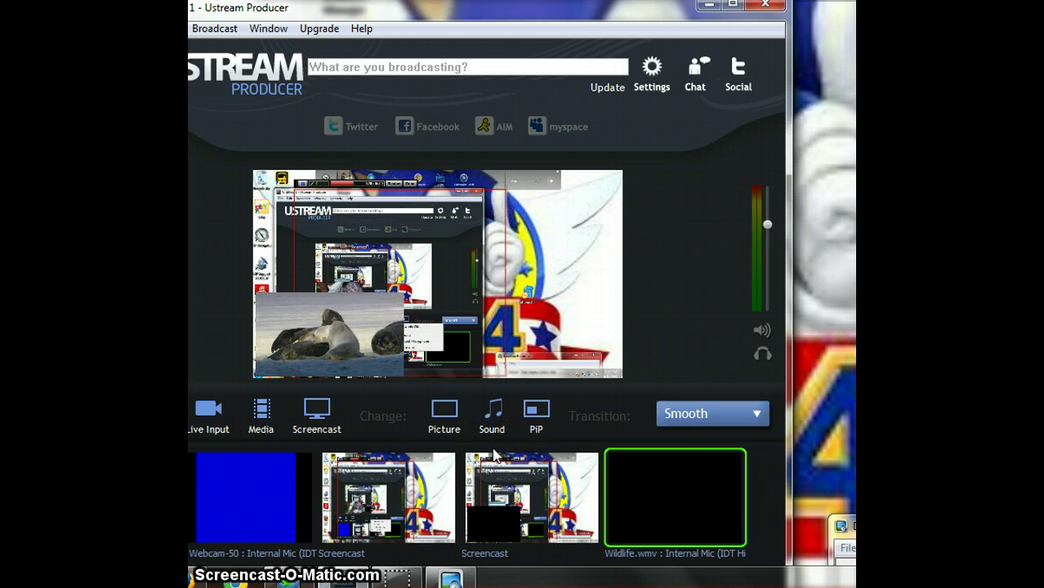
pyautogui.click(319, 413)
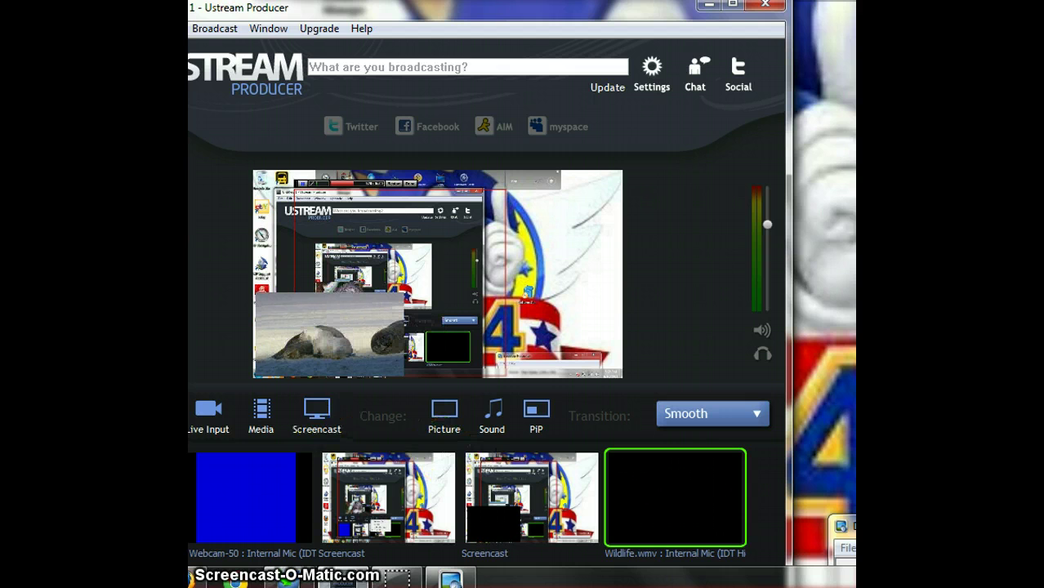
pyautogui.click(338, 77)
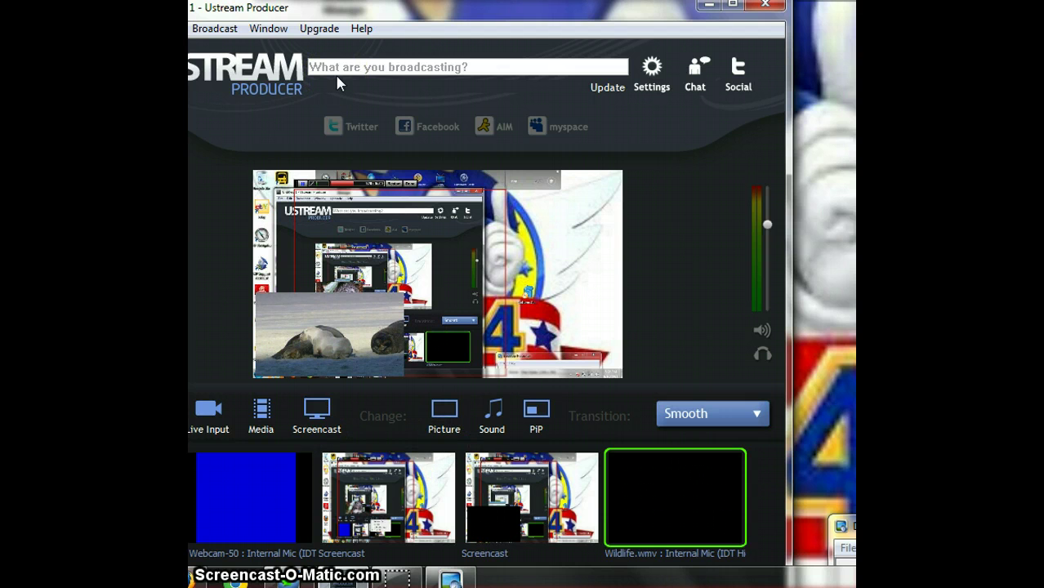
pyautogui.click(296, 163)
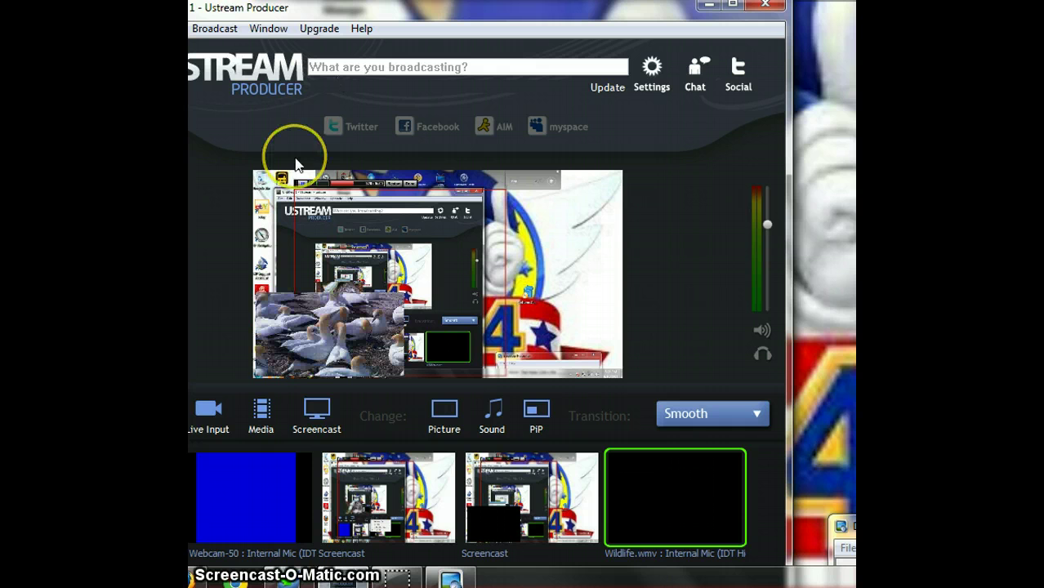